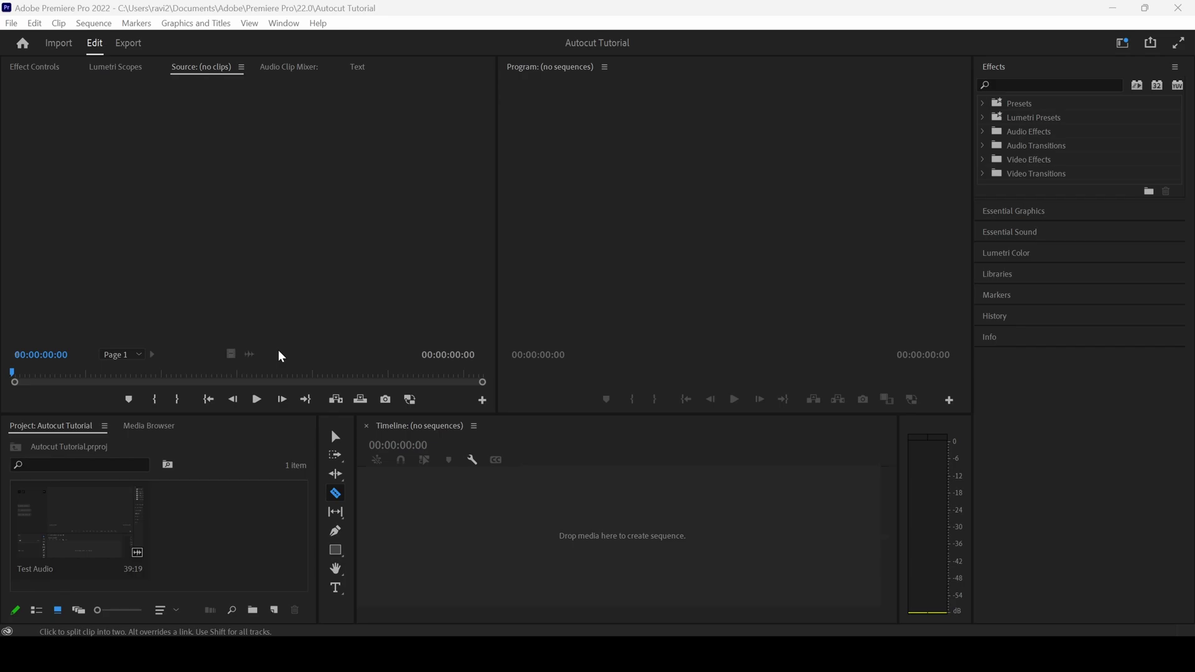
Make a new sequence from the Test Audio clip and heighten track A1 to show its waveform.
{"action": "left_click", "coordinate": [336, 436]}
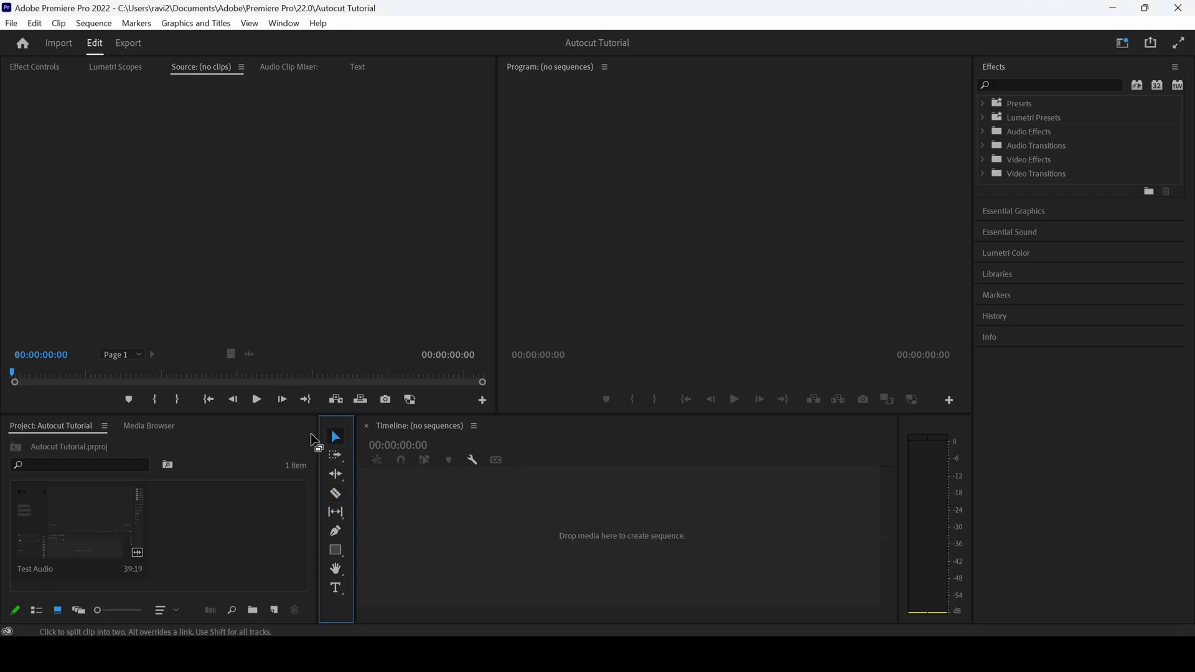
{"action": "left_click", "coordinate": [83, 521]}
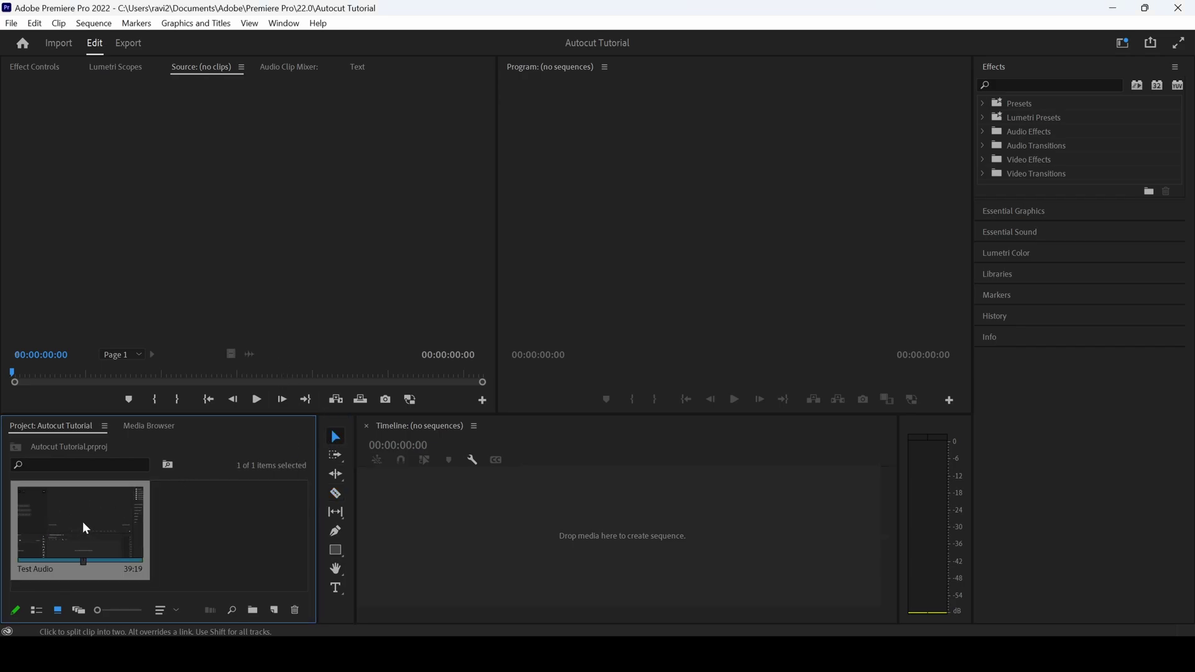
{"action": "left_click_drag", "start_coordinate": [82, 523], "coordinate": [437, 522]}
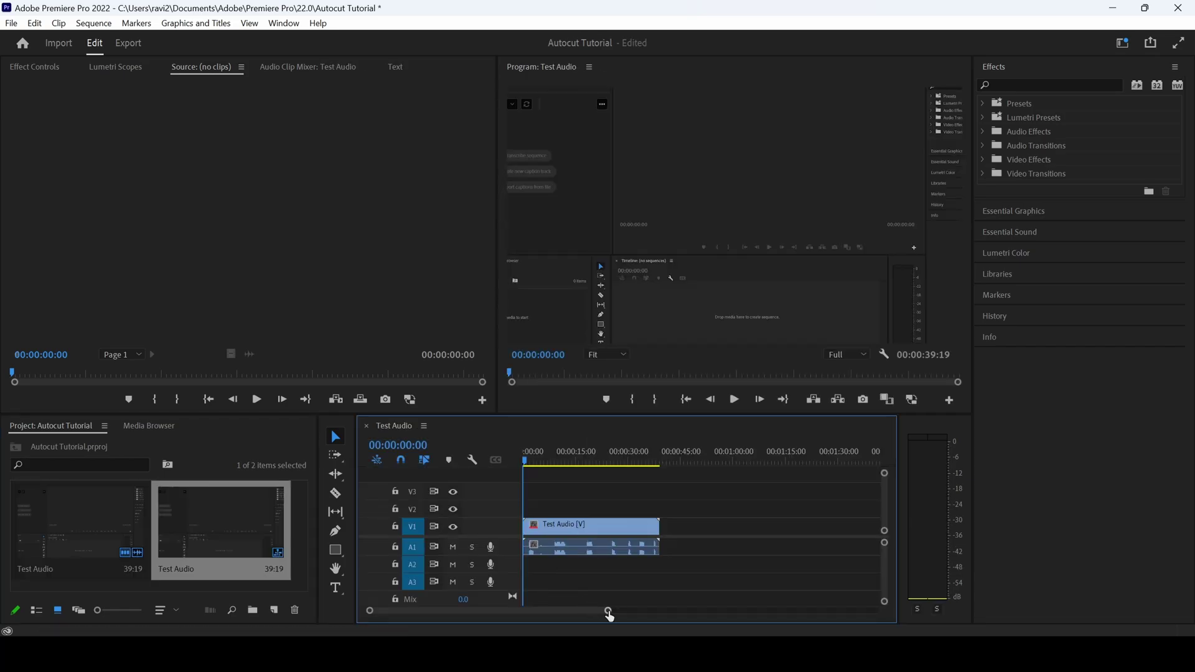
{"action": "left_click_drag", "start_coordinate": [608, 613], "coordinate": [535, 611]}
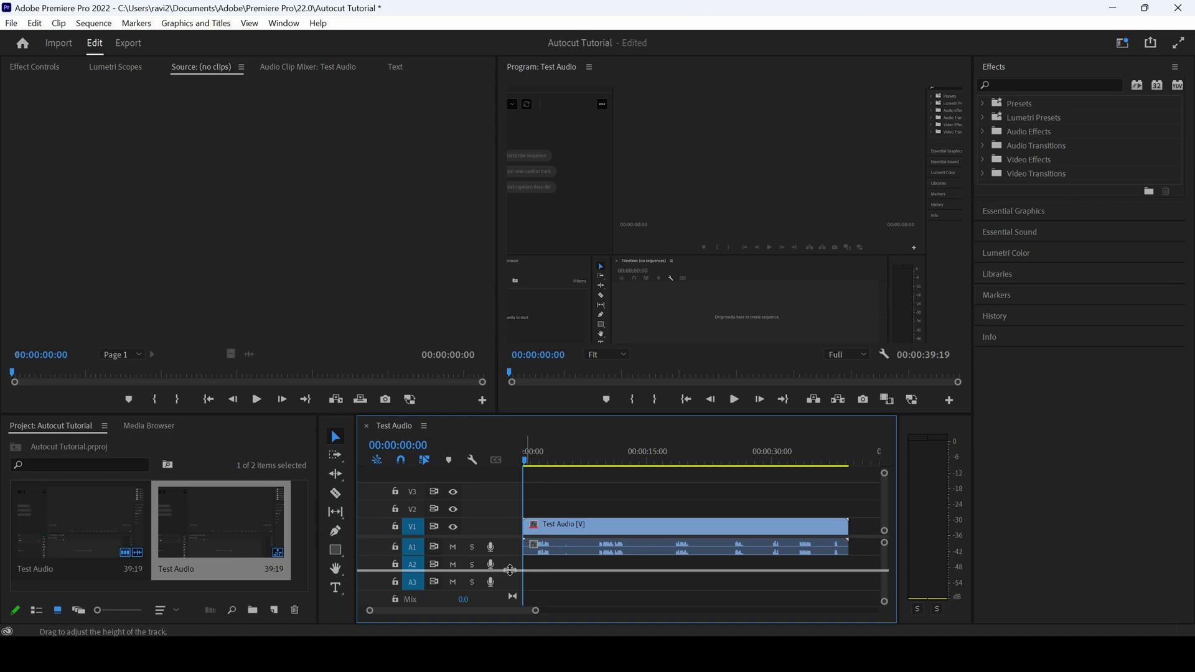
{"action": "left_click_drag", "start_coordinate": [510, 585], "coordinate": [510, 586]}
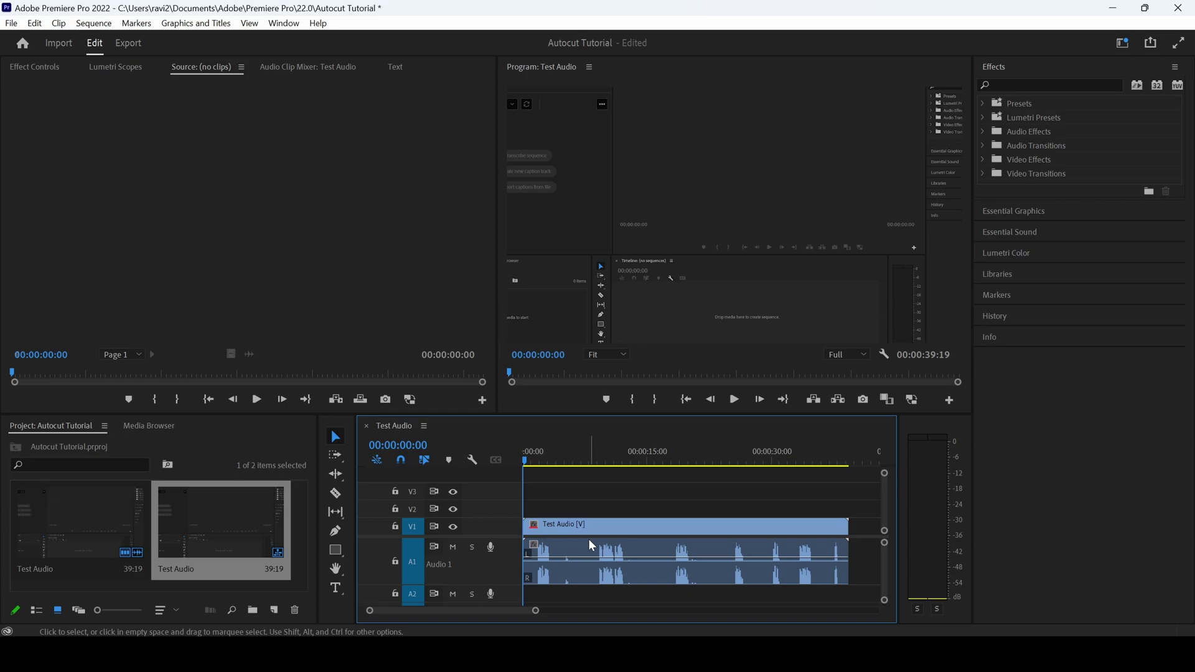
{"action": "left_click", "coordinate": [338, 495]}
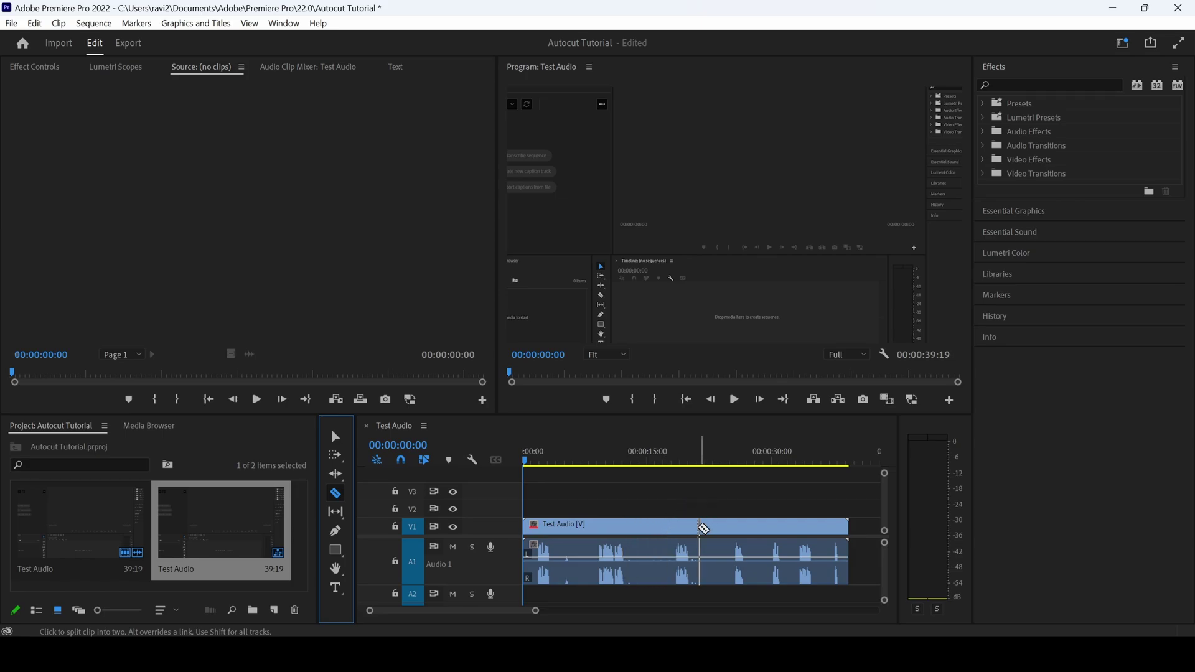
{"action": "left_click", "coordinate": [336, 438]}
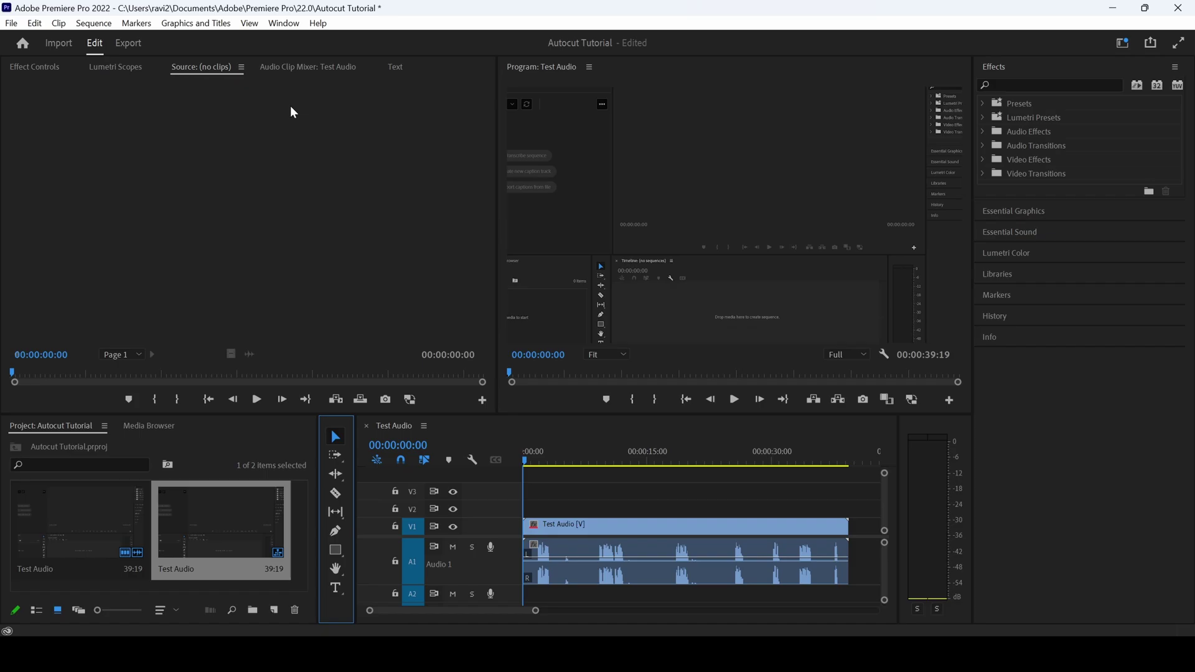
Open the AutoCut panel from Window > Extensions and marquee-select the Test Audio clips.
{"action": "left_click", "coordinate": [284, 22]}
{"action": "mouse_move", "coordinate": [309, 78]}
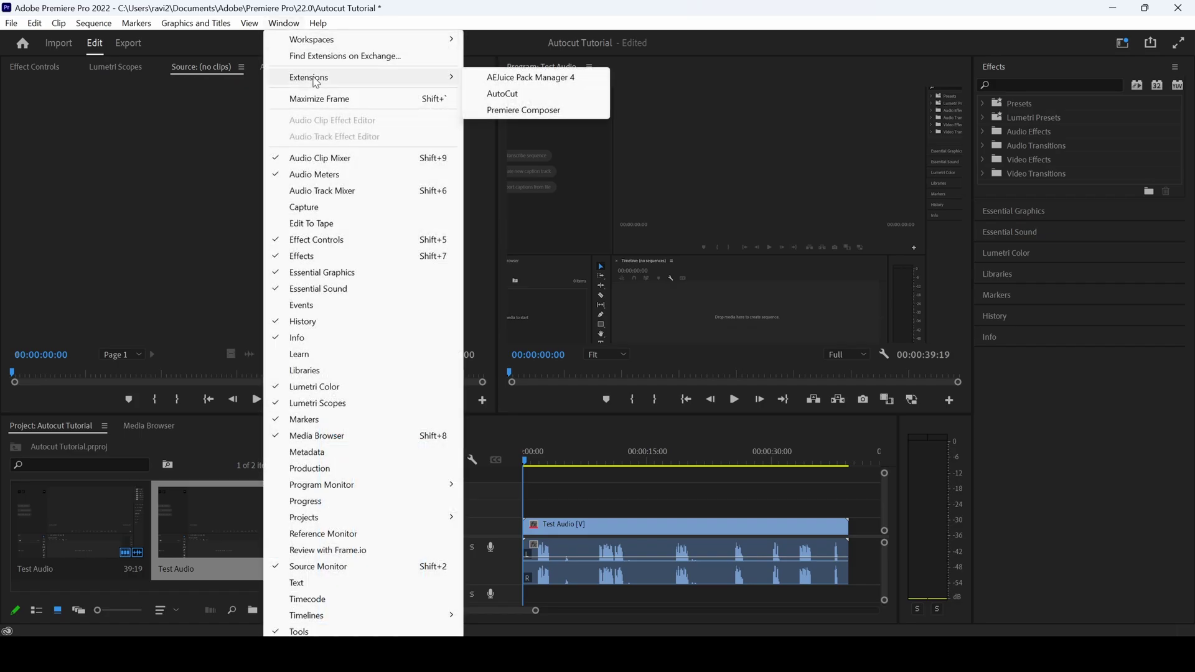
{"action": "left_click", "coordinate": [530, 94]}
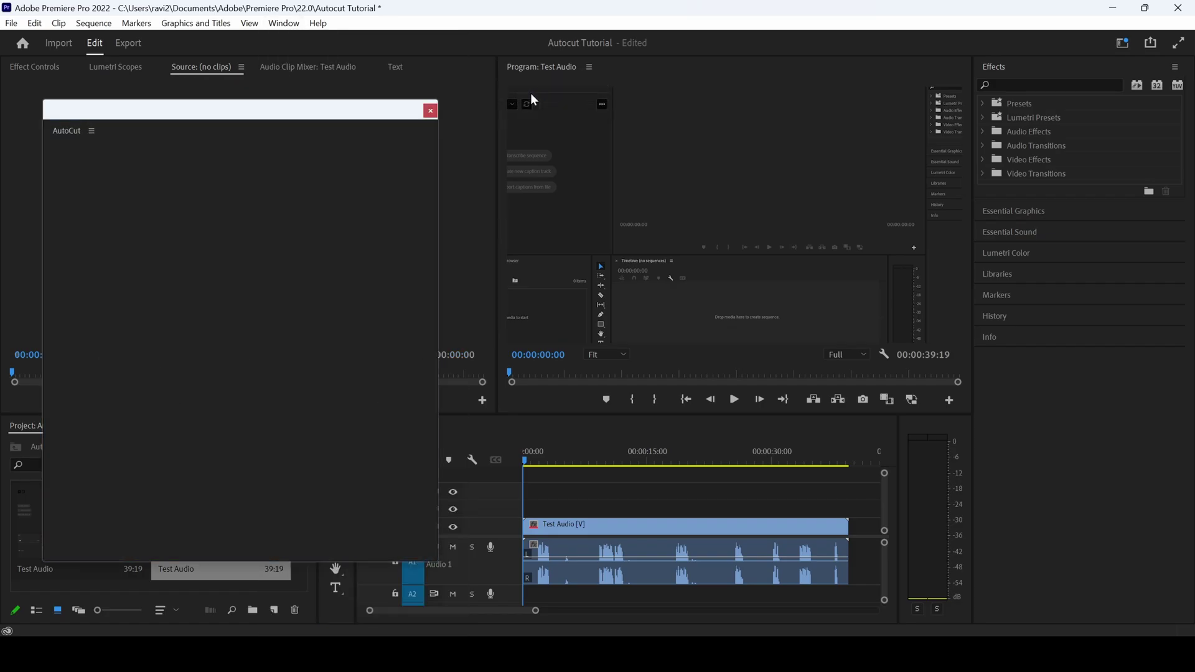
{"action": "left_click_drag", "start_coordinate": [213, 109], "coordinate": [246, 94]}
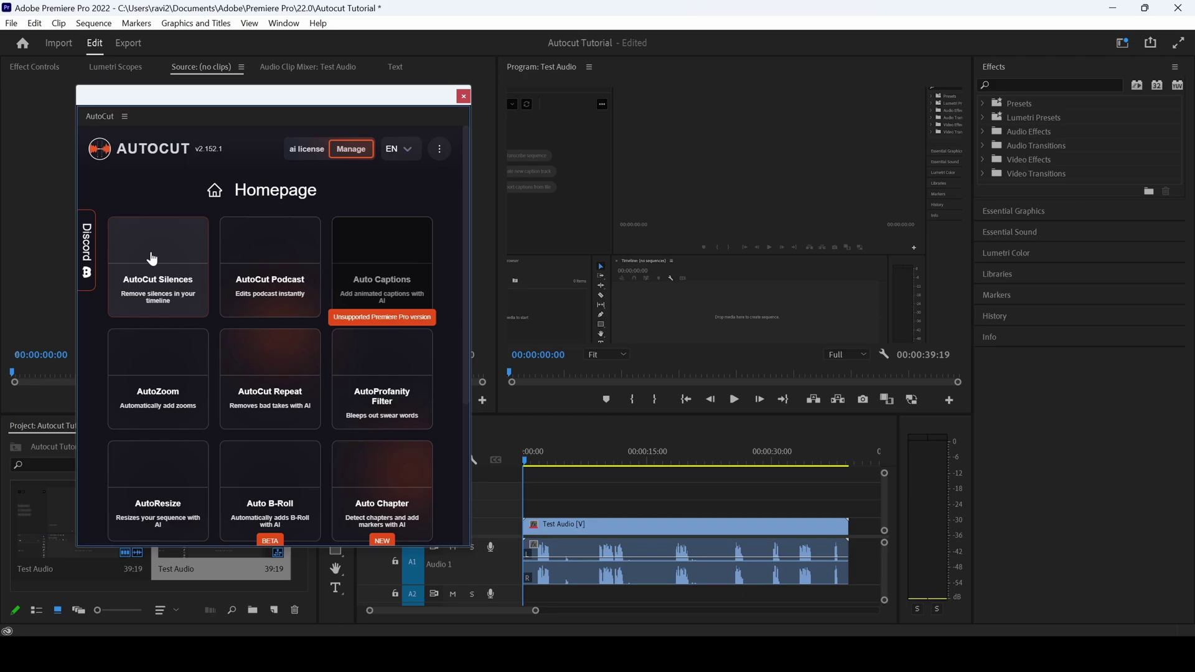
{"action": "left_click_drag", "start_coordinate": [548, 491], "coordinate": [784, 581]}
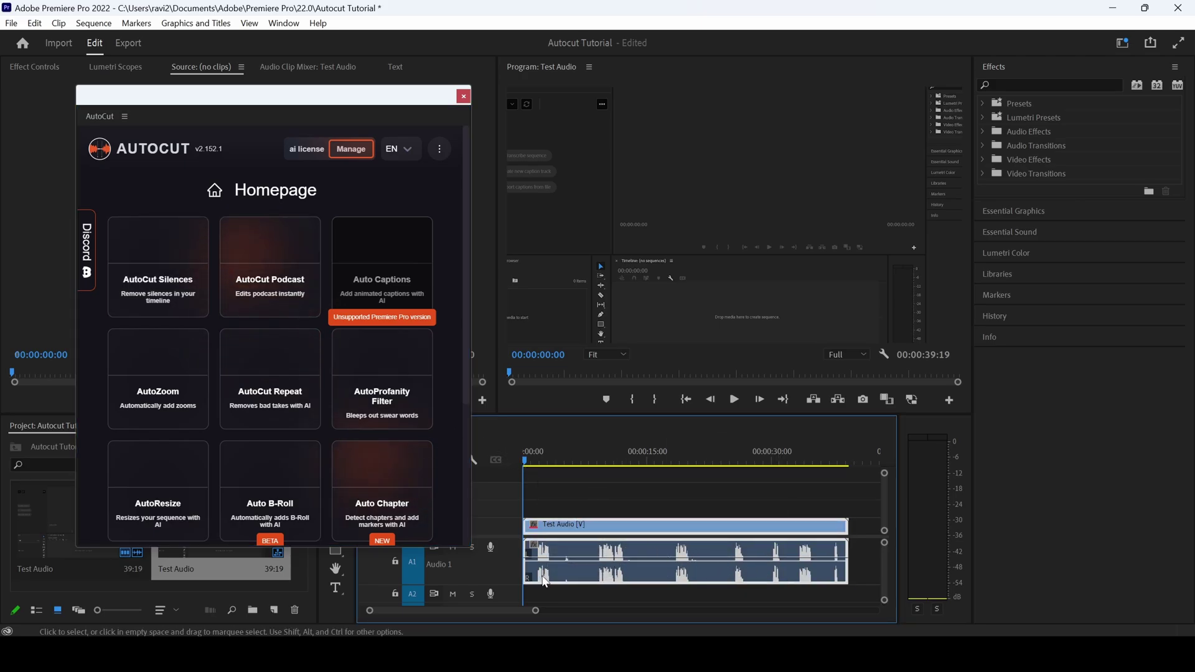
Open AutoCut Silences and expand the noise level (-35 dB) and silence durations (300 ms / 40 ms) sections.
{"action": "left_click", "coordinate": [160, 266]}
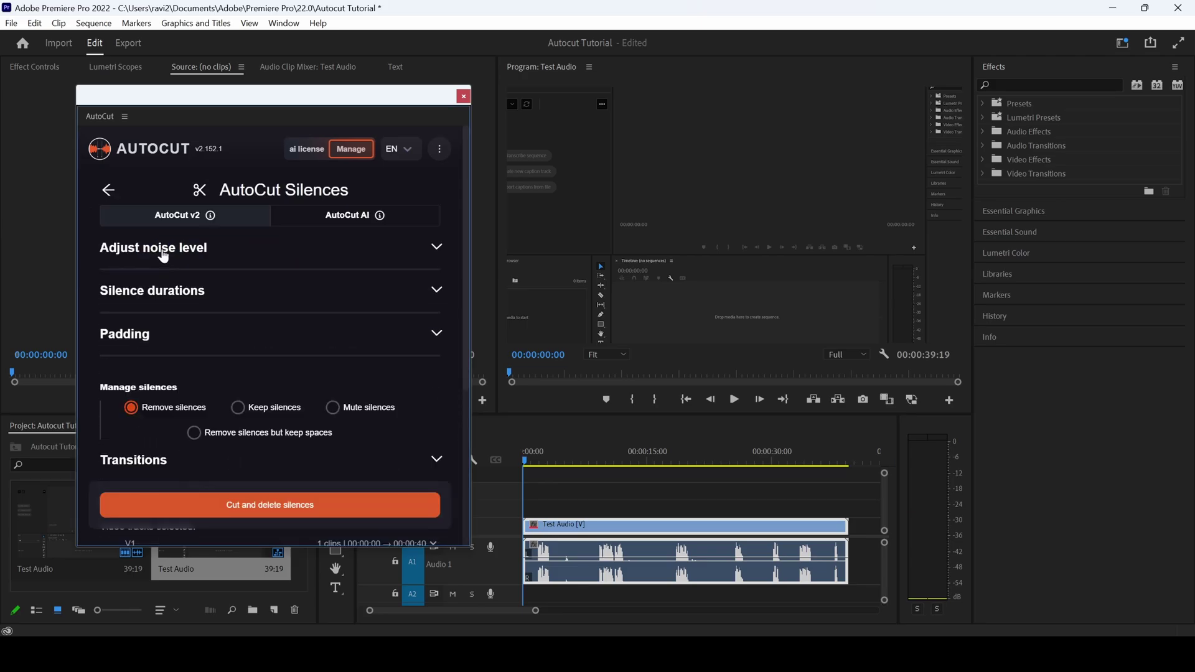
{"action": "left_click", "coordinate": [160, 257]}
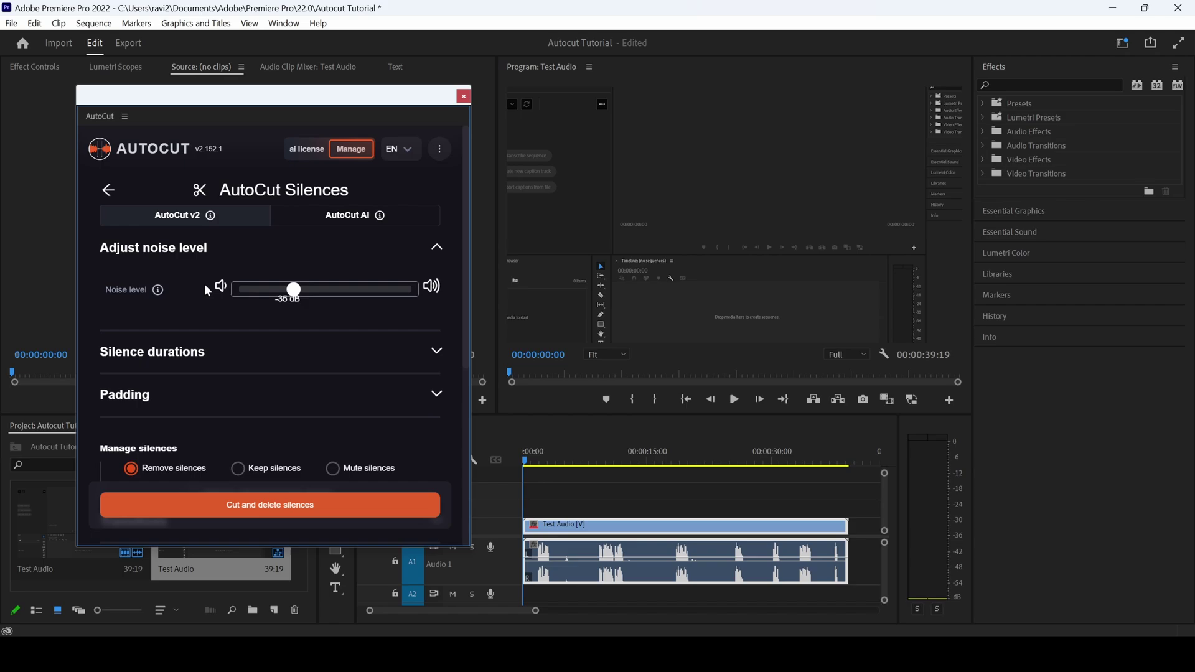
{"action": "left_click", "coordinate": [177, 352]}
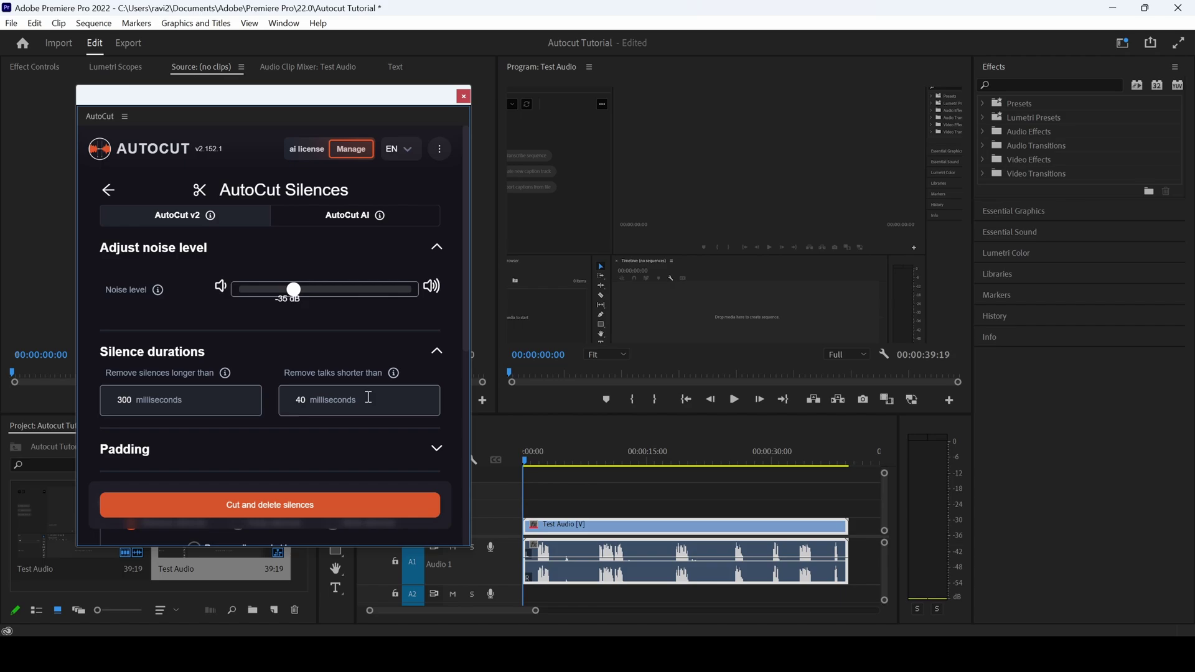
{"action": "scroll", "coordinate": [365, 398], "scroll_direction": "down", "scroll_amount": 1}
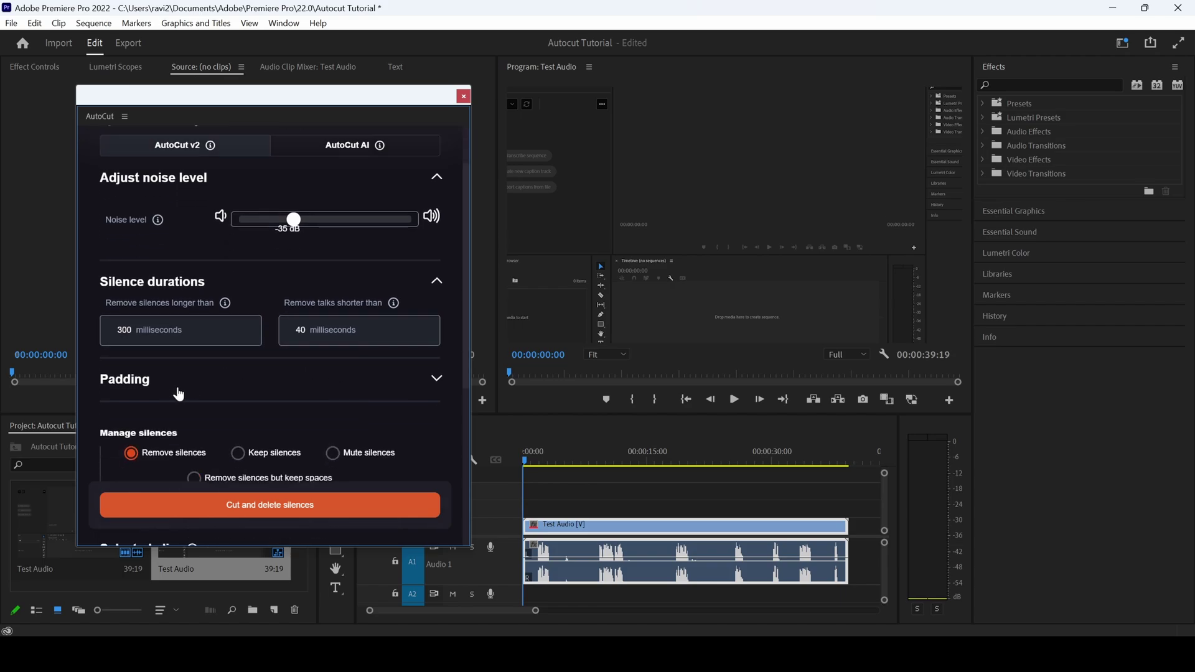
{"action": "scroll", "coordinate": [187, 386], "scroll_direction": "down", "scroll_amount": 2}
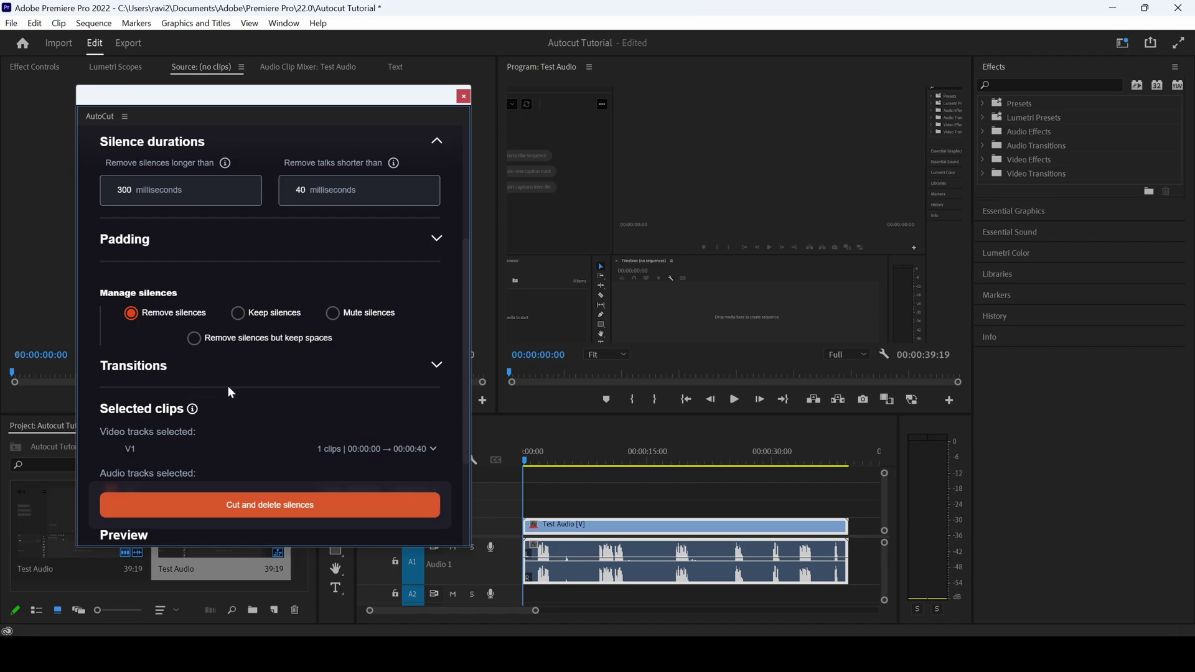
Expand the AutoCut Silences Transitions section, leaving None selected.
{"action": "left_click", "coordinate": [121, 377]}
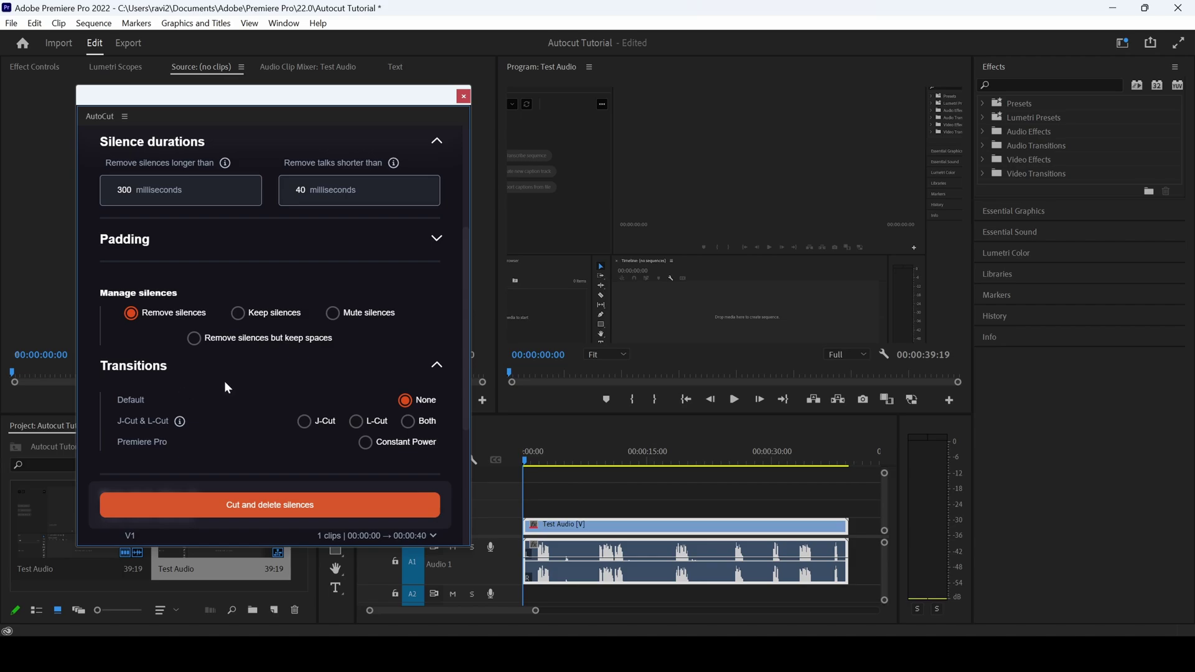
{"action": "scroll", "coordinate": [224, 381], "scroll_direction": "down", "scroll_amount": 2}
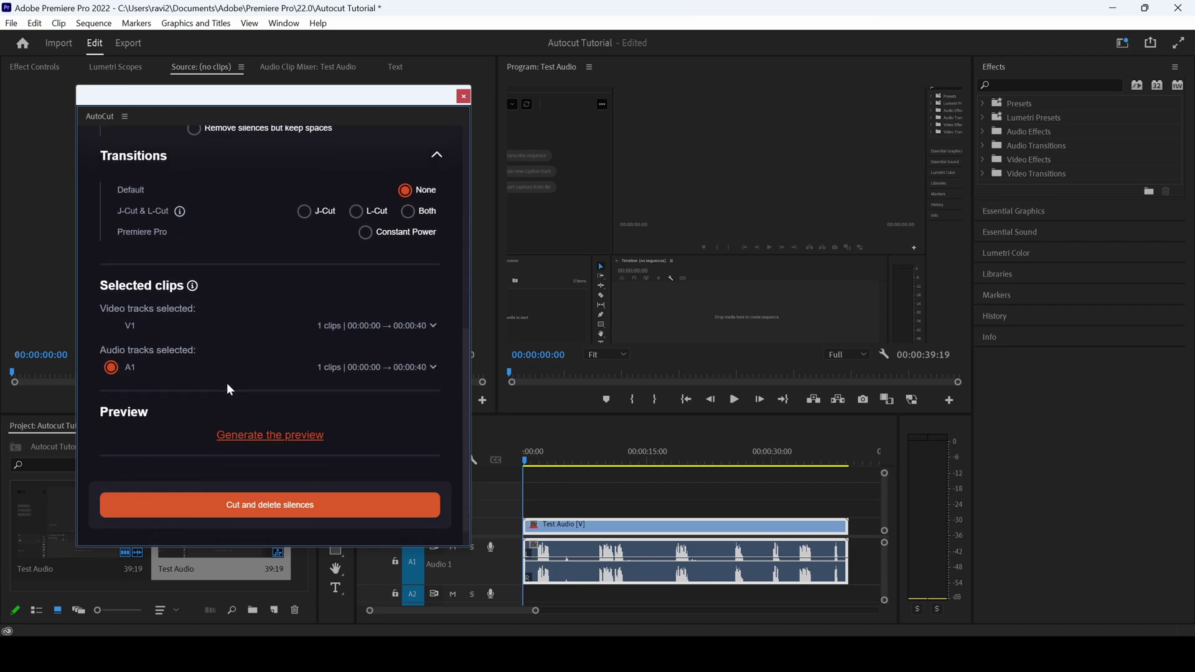
{"action": "scroll", "coordinate": [285, 373], "scroll_direction": "up", "scroll_amount": 2}
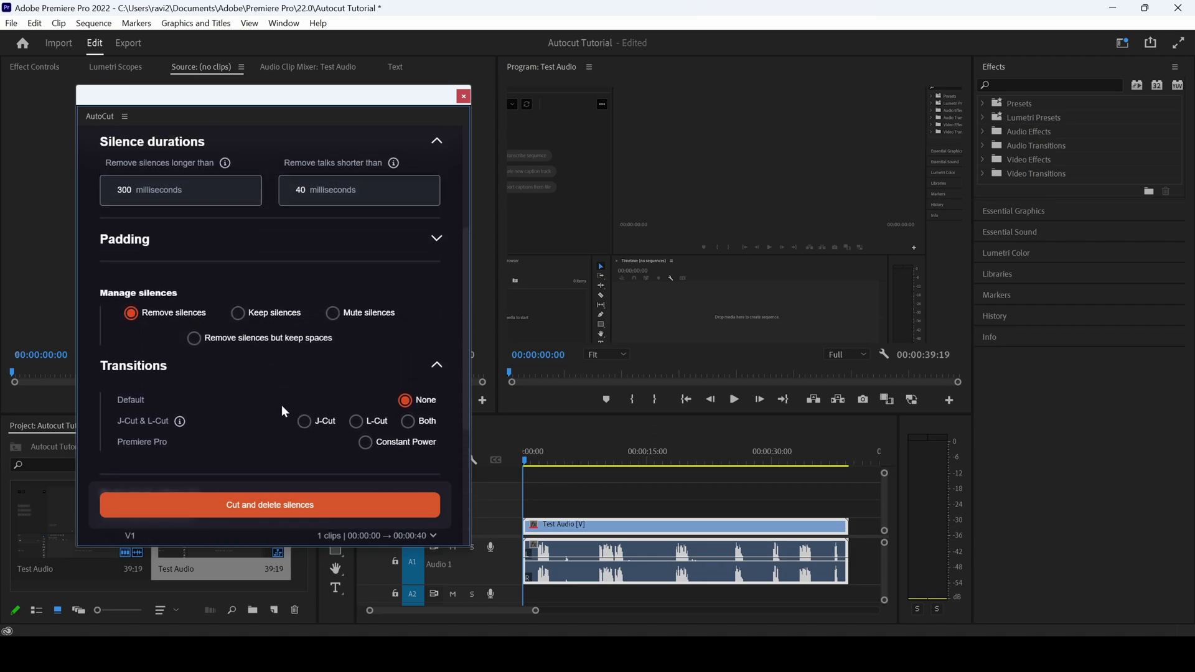
Run AutoCut's Cut and delete silences on the selected Test Audio clips.
{"action": "left_click", "coordinate": [250, 509]}
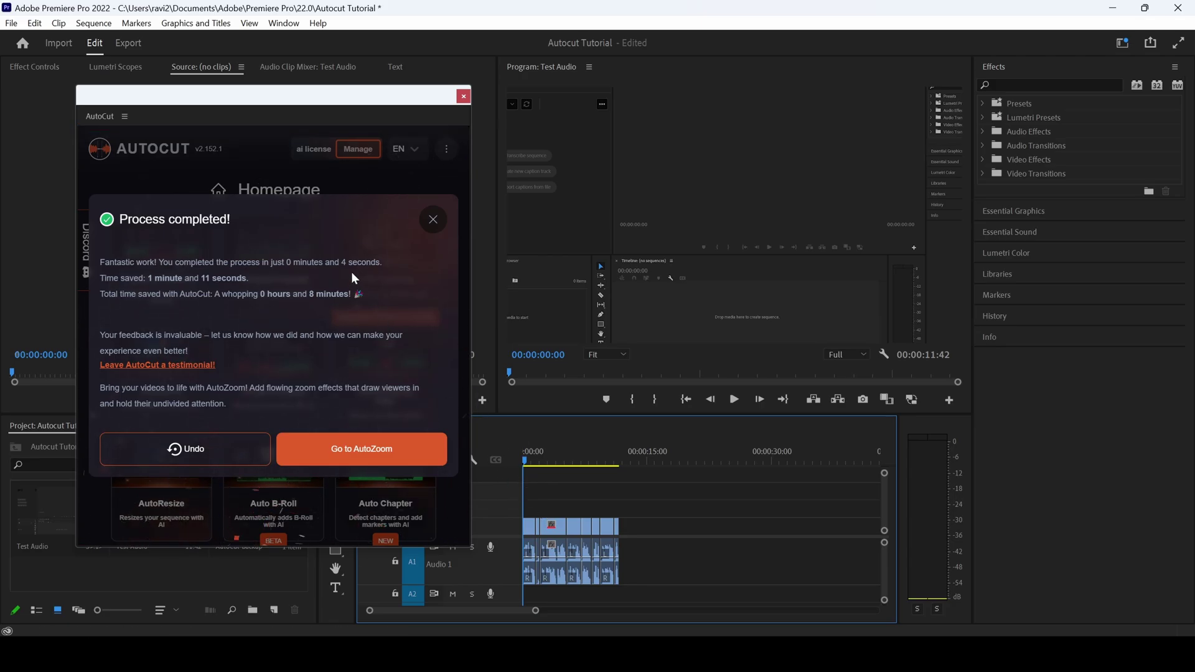
{"action": "left_click_drag", "start_coordinate": [536, 611], "coordinate": [494, 609]}
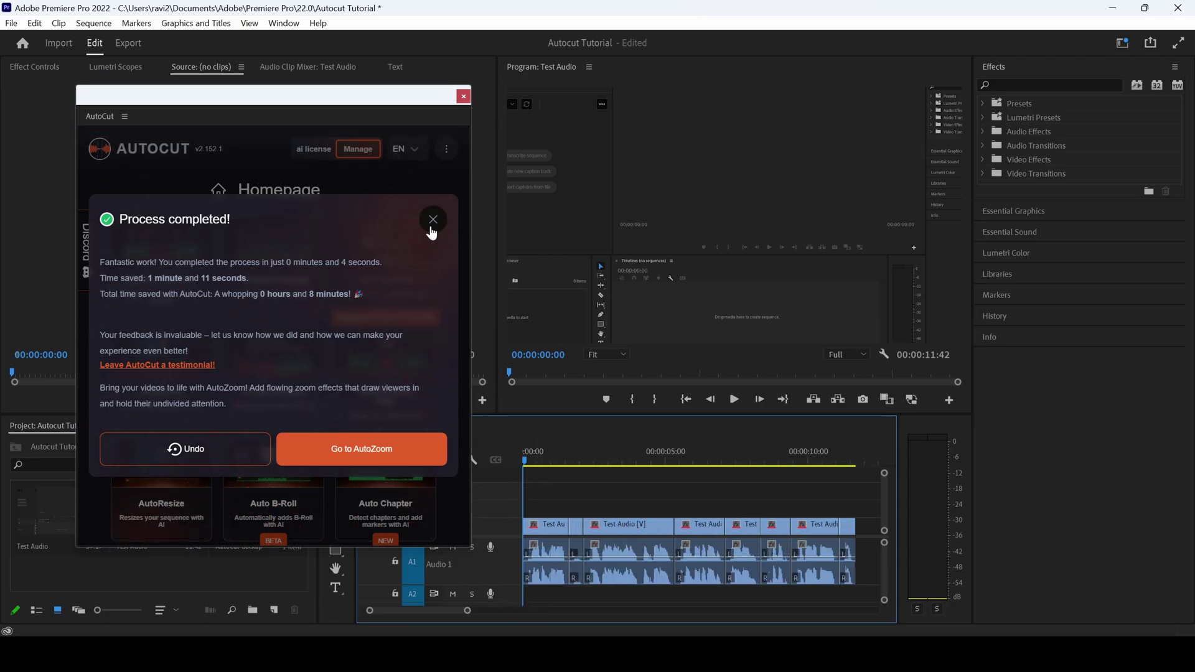
Close the AutoCut Process completed dialog.
{"action": "left_click", "coordinate": [432, 220]}
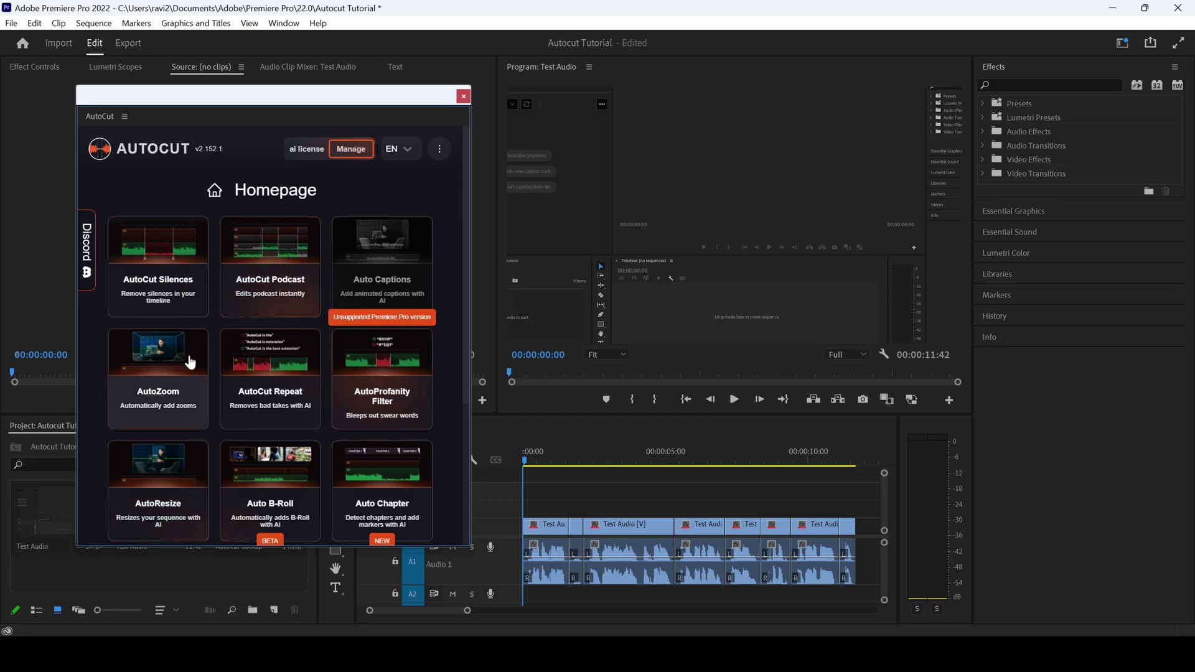
{"action": "scroll", "coordinate": [287, 385], "scroll_direction": "down", "scroll_amount": 3}
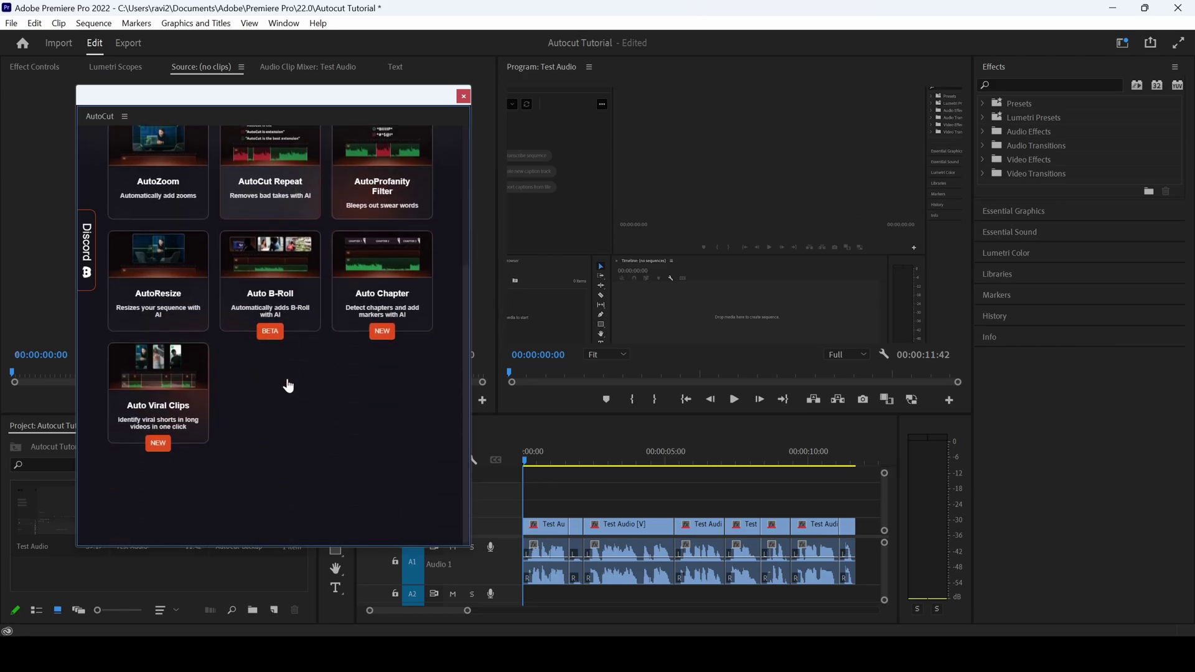
{"action": "scroll", "coordinate": [245, 395], "scroll_direction": "up", "scroll_amount": 3}
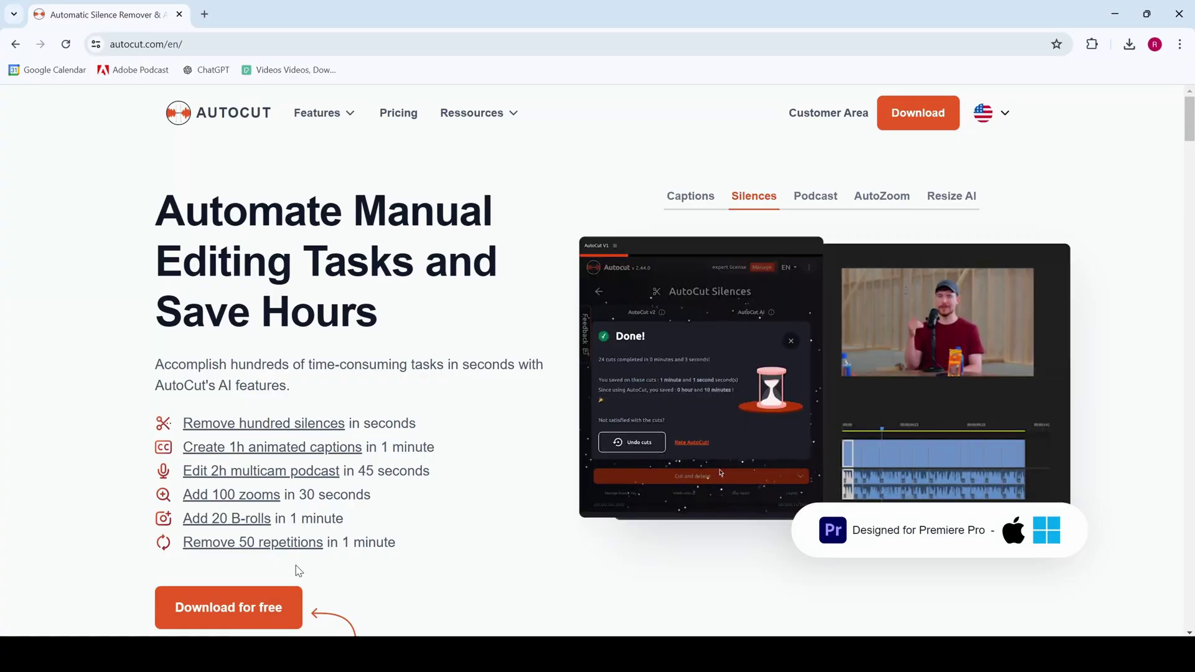
{"action": "scroll", "coordinate": [309, 532], "scroll_direction": "down", "scroll_amount": 2}
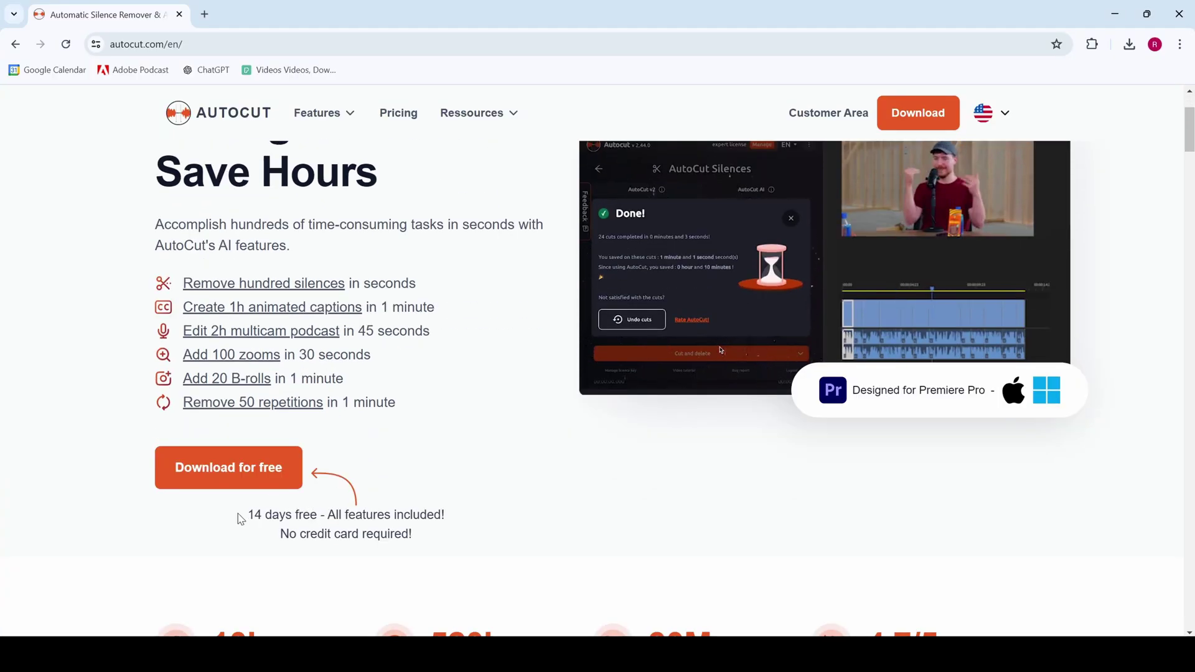